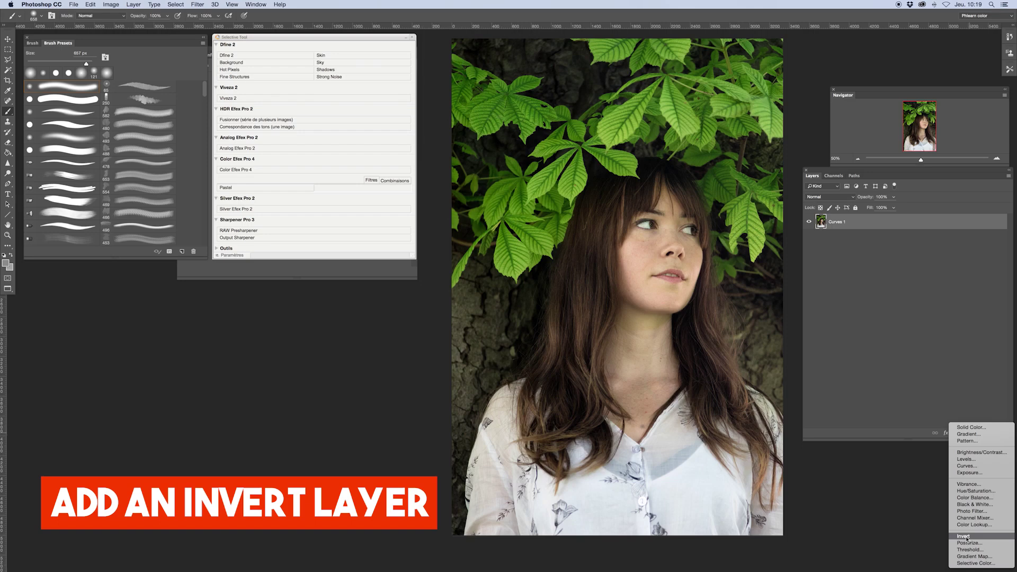
Step: Add an Invert adjustment layer in Color blend mode so the leaves turn purple
left_click(964, 536)
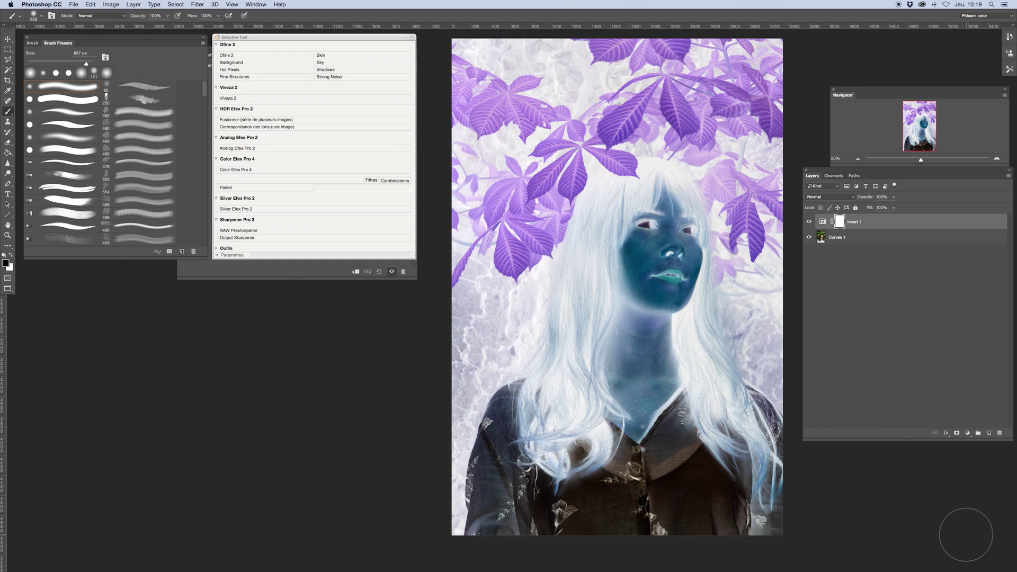
left_click(853, 198)
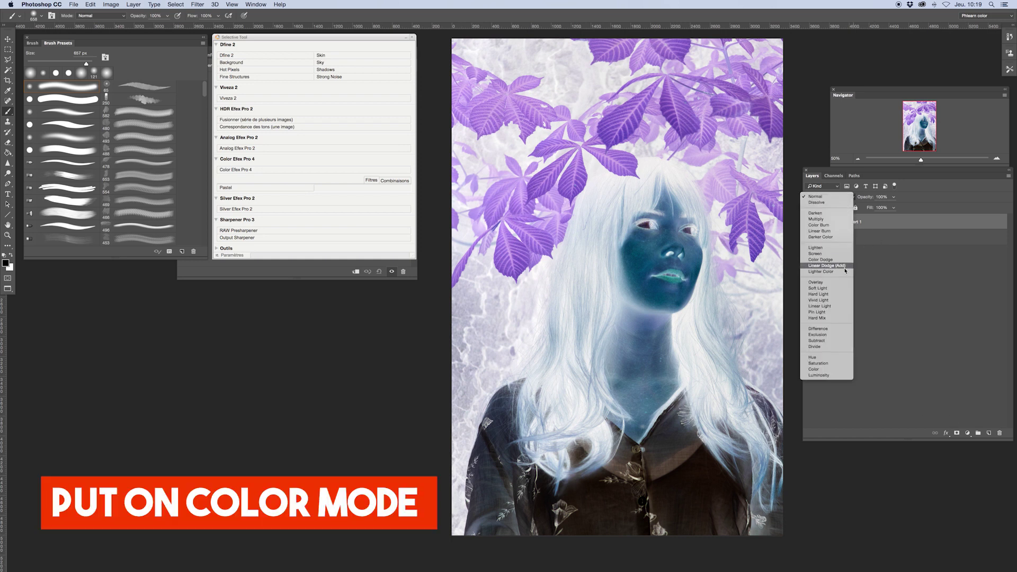
left_click(819, 370)
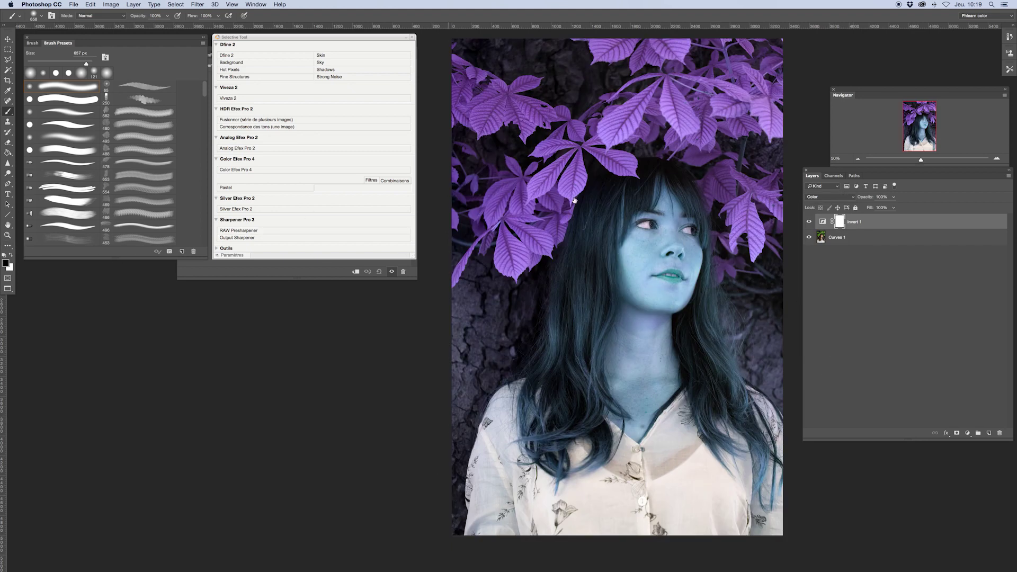
Step: Paint black on the Invert mask over the face, neck and hair ends
mouse_move(633, 233)
left_mouse_down()
mouse_move(667, 254)
mouse_move(634, 242)
left_mouse_up()
left_click_drag(651, 359, 662, 249)
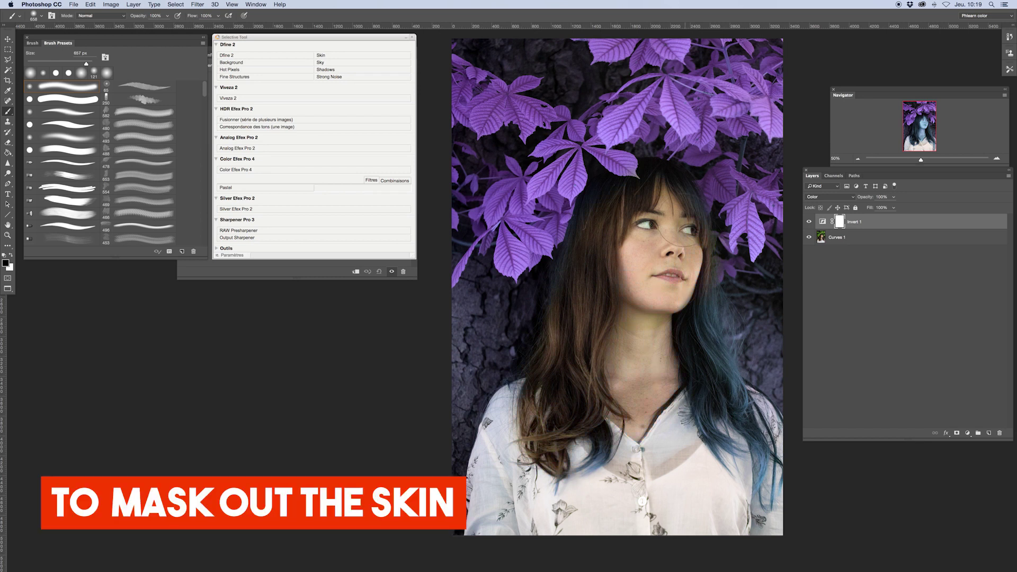
left_click_drag(718, 456, 742, 479)
left_click(967, 432)
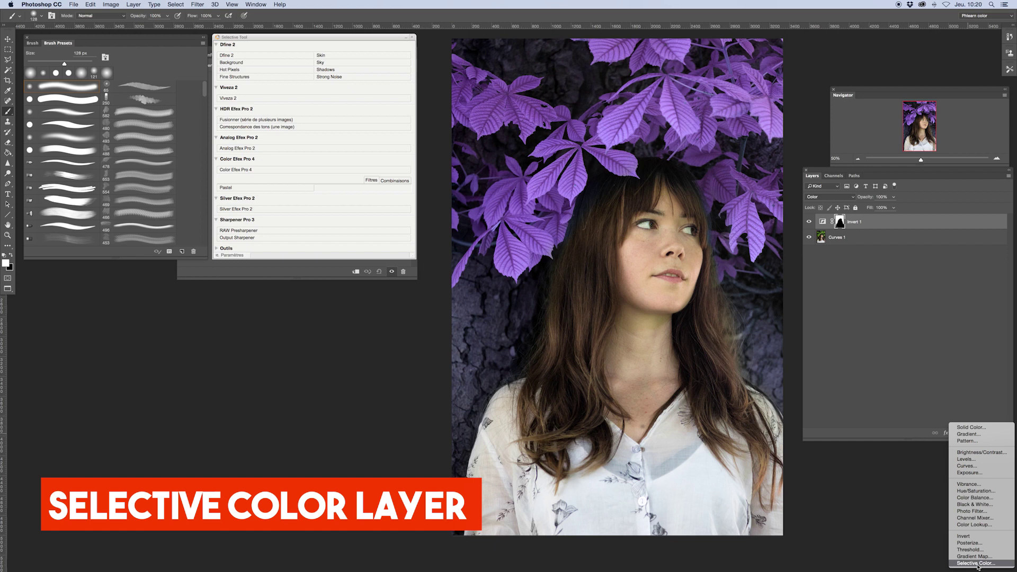
Step: Add a Selective Color layer and shift its Neutrals slightly away from magenta
left_click(975, 562)
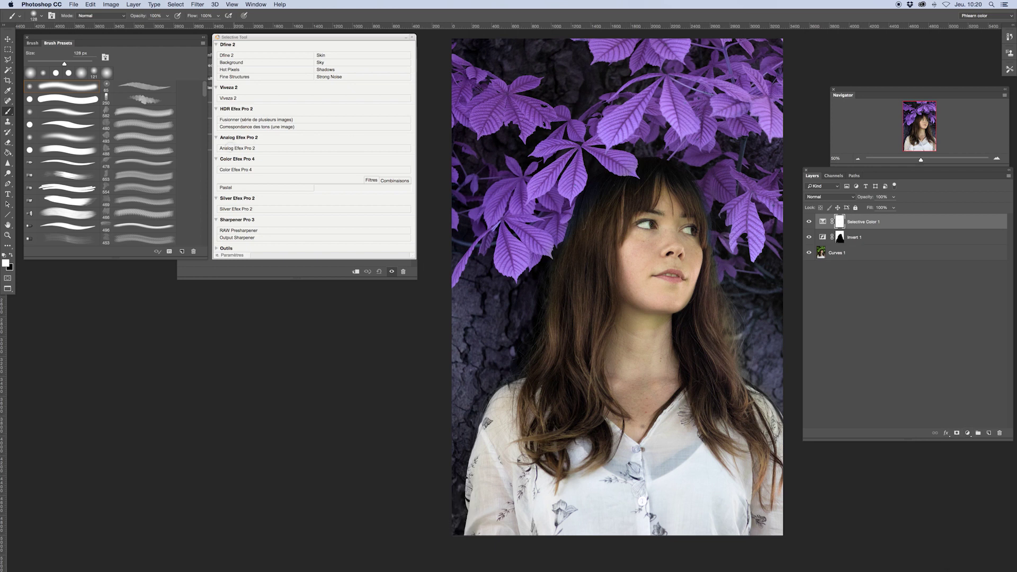
left_click(242, 268)
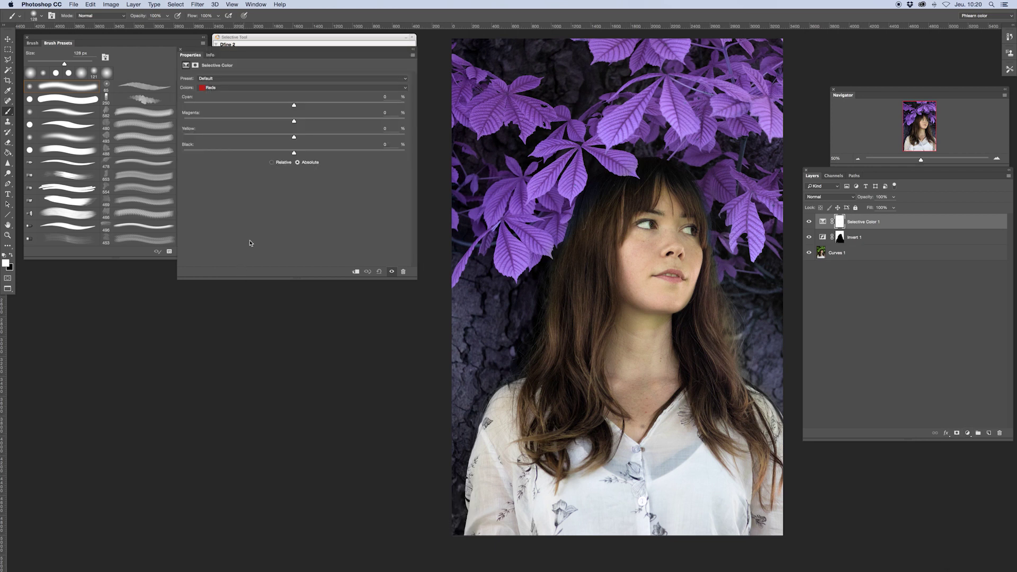
left_click(270, 86)
left_click(270, 136)
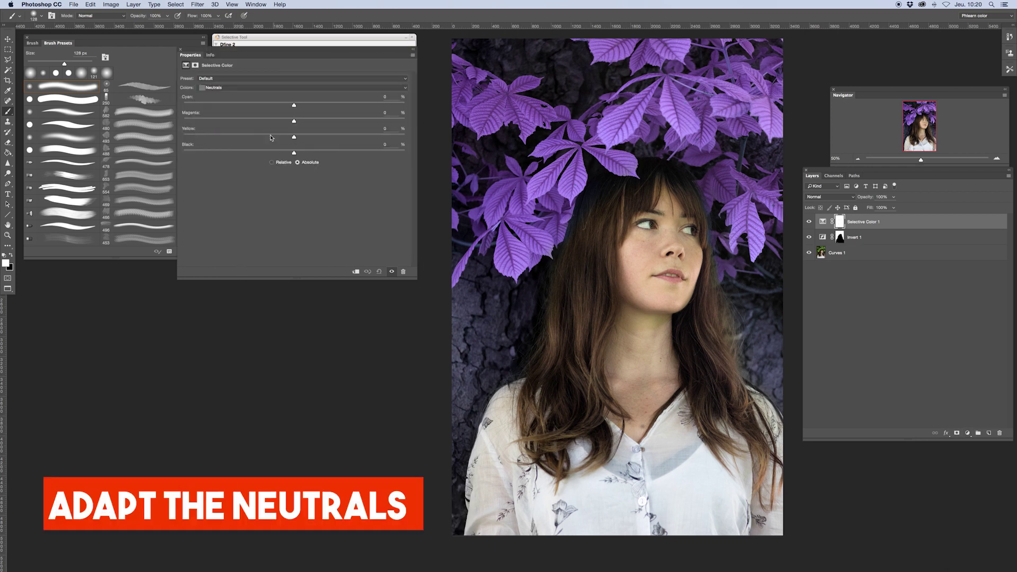
mouse_move(294, 121)
left_mouse_down()
mouse_move(293, 139)
mouse_move(285, 107)
left_mouse_up()
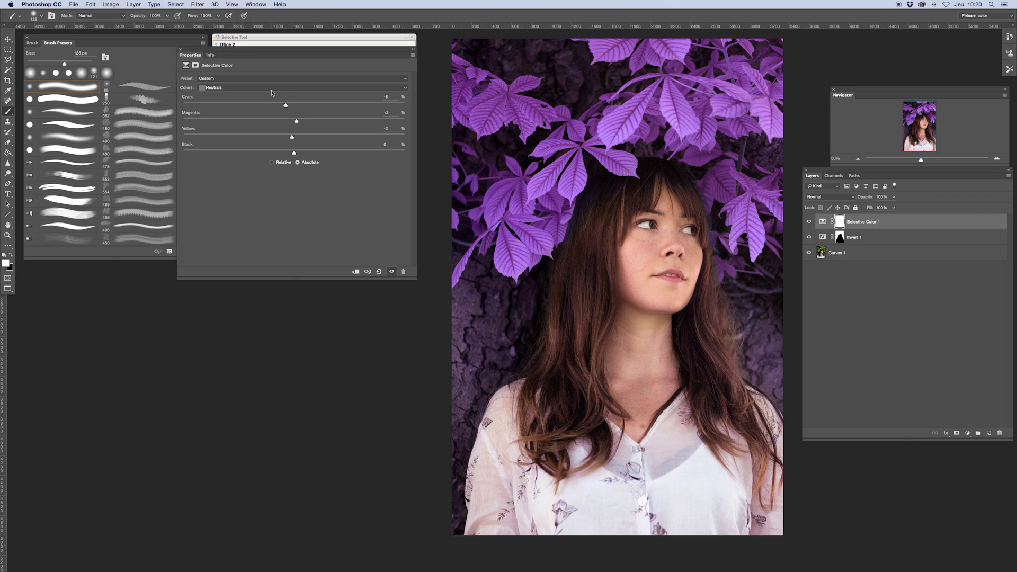
left_click(271, 87)
Step: In Magentas, add magenta and reduce yellow and cyan, then hide the purple adjustments
left_click(272, 77)
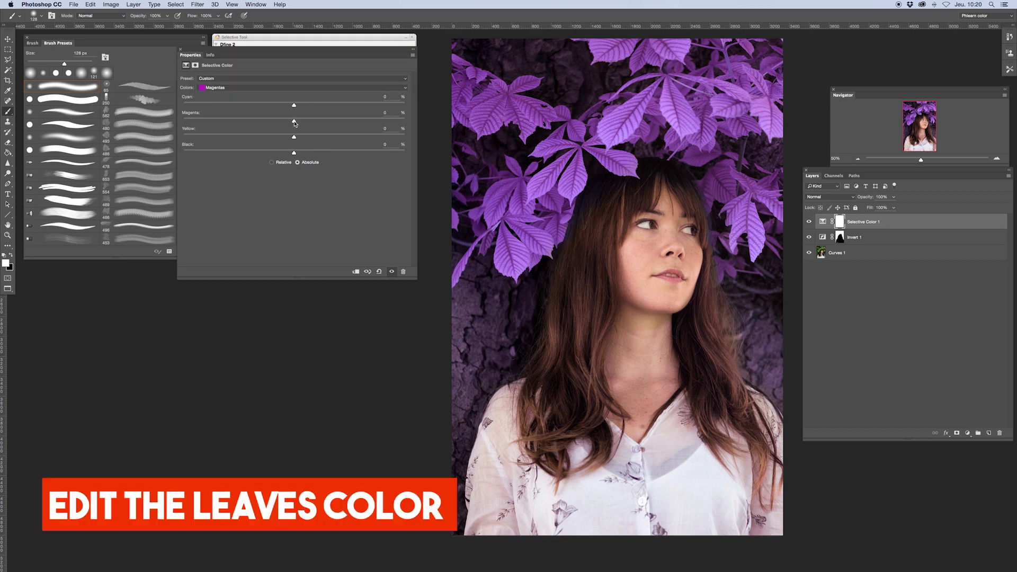
mouse_move(295, 122)
left_mouse_down()
mouse_move(311, 122)
mouse_move(271, 119)
mouse_move(252, 138)
left_mouse_up()
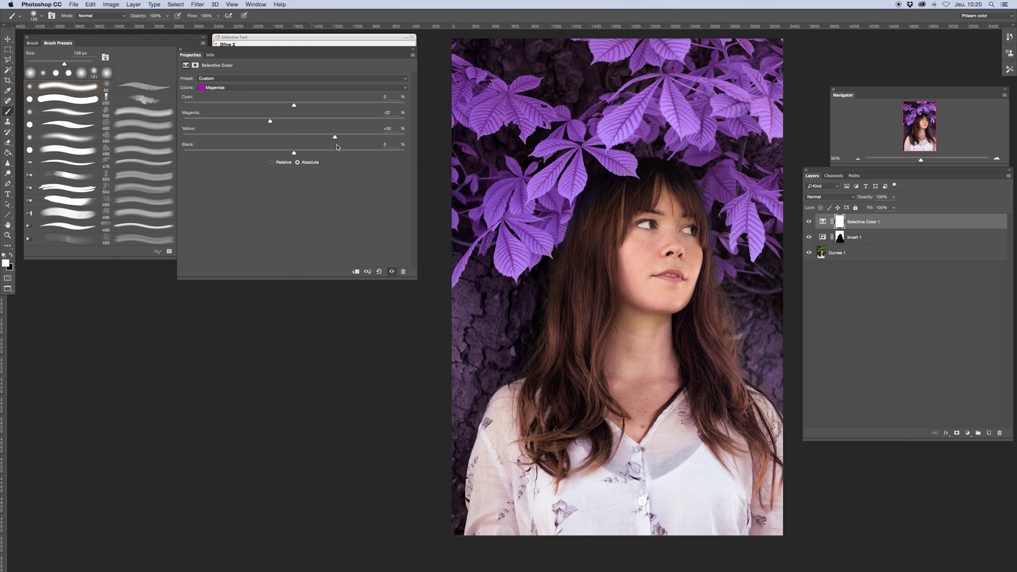
left_click_drag(251, 138, 246, 137)
left_click_drag(293, 106, 263, 107)
left_click(808, 255, "alt")
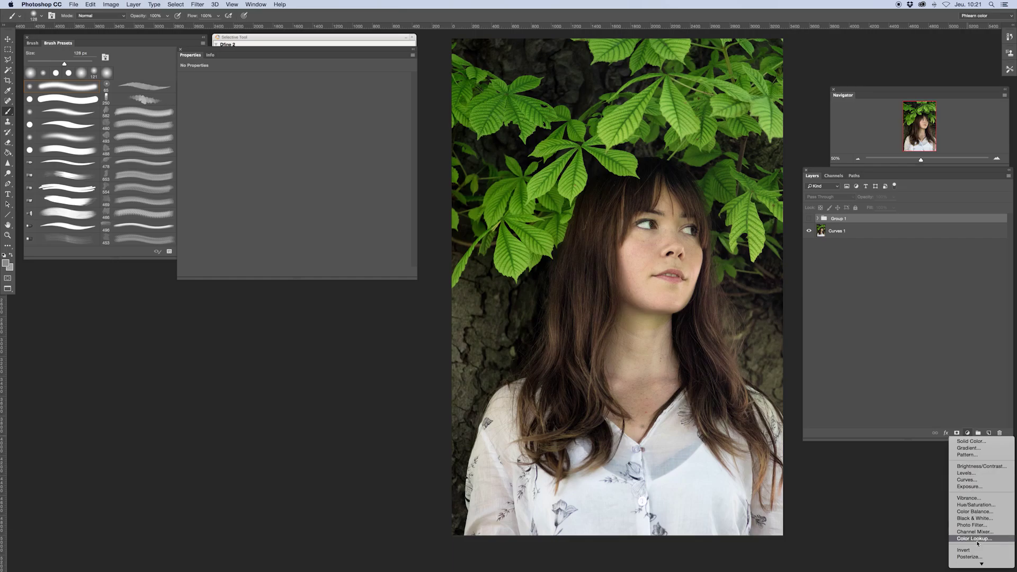
Step: Add a Hue/Saturation layer that shifts the Greens range to saturated red
left_click(979, 491)
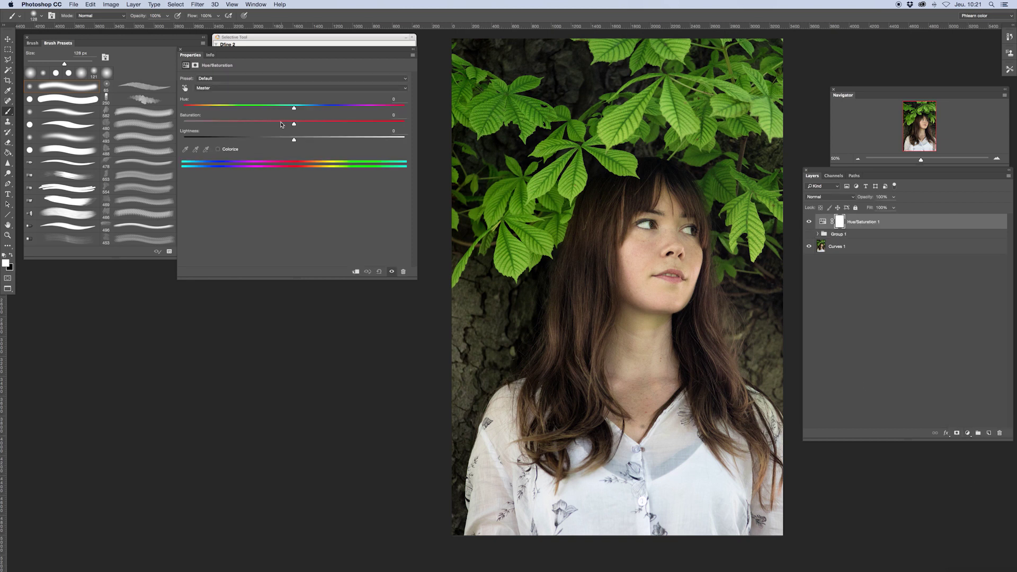
left_click(232, 90)
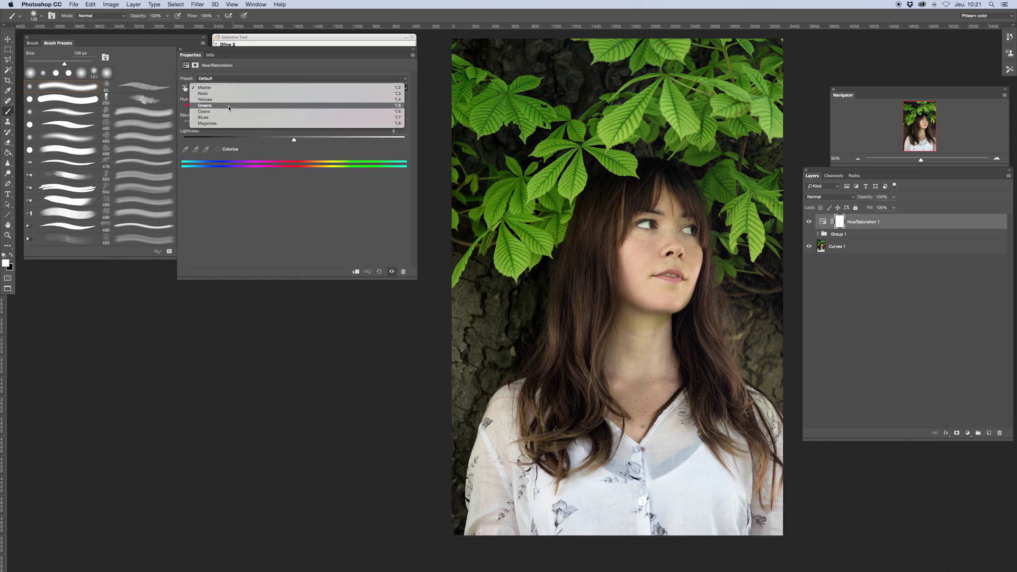
left_click(228, 105)
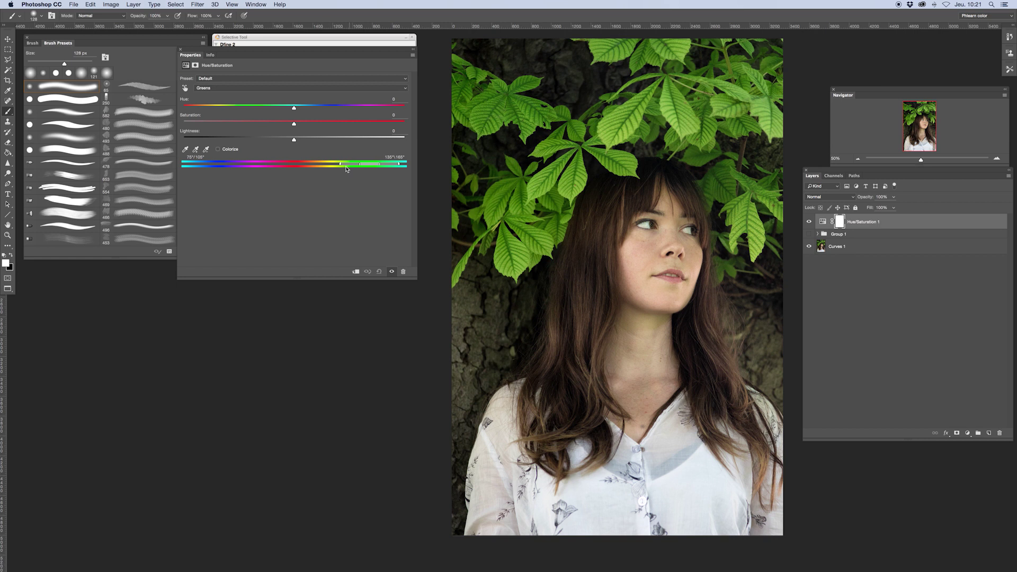
left_click_drag(339, 166, 334, 165)
left_click_drag(294, 108, 216, 119)
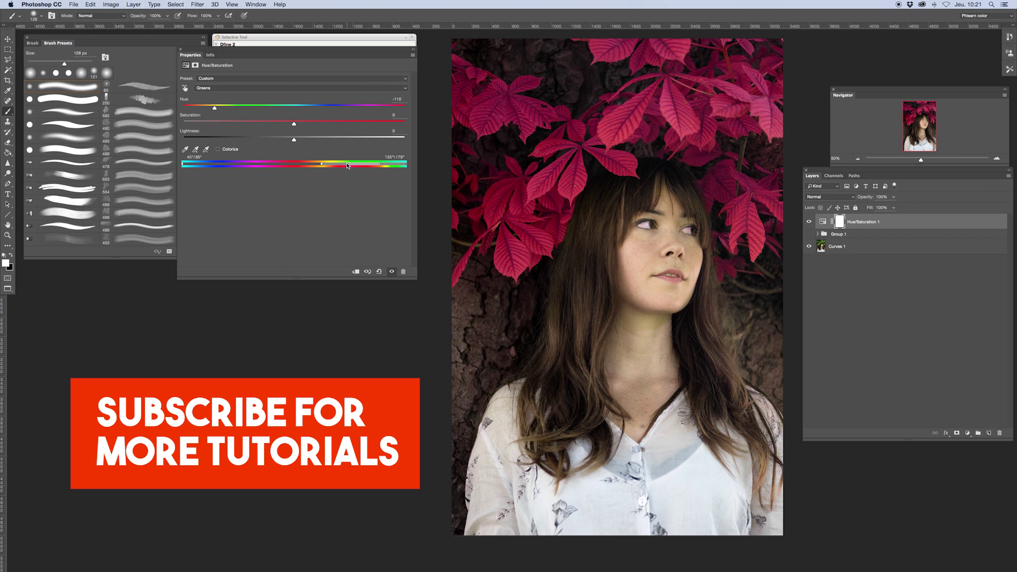
left_click_drag(347, 165, 343, 166)
left_click_drag(215, 111, 231, 111)
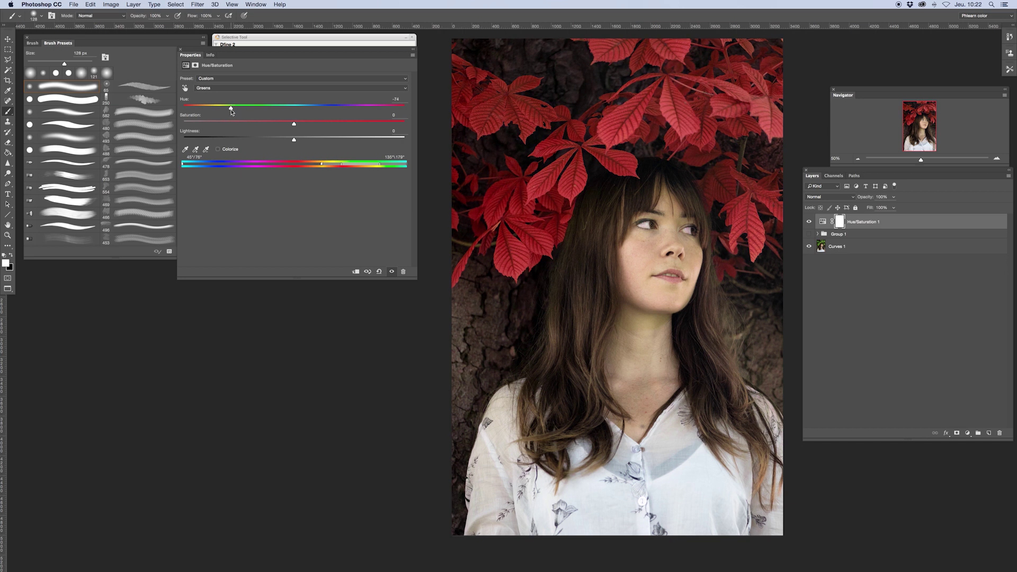
mouse_move(295, 125)
left_mouse_down()
mouse_move(313, 125)
mouse_move(300, 126)
left_mouse_up()
Step: Paint black on the Hue/Saturation mask over the face and neck
key("x")
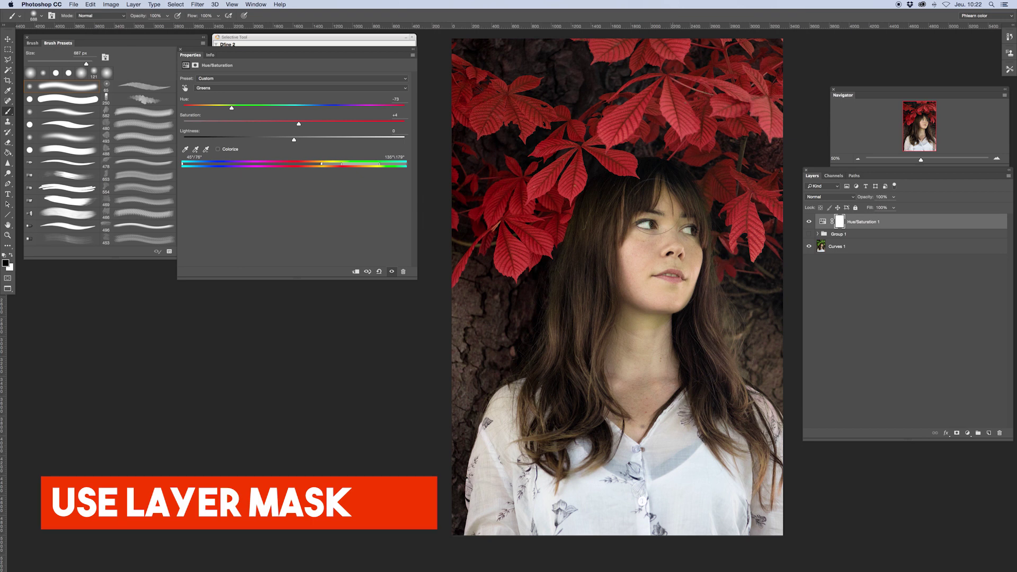
left_click_drag(662, 249, 646, 344)
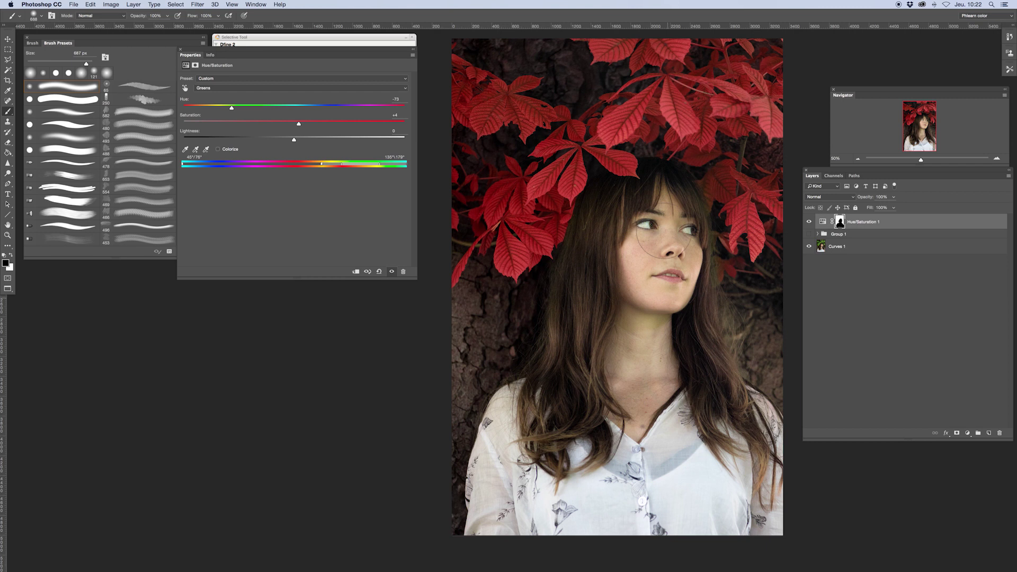
left_click(967, 433)
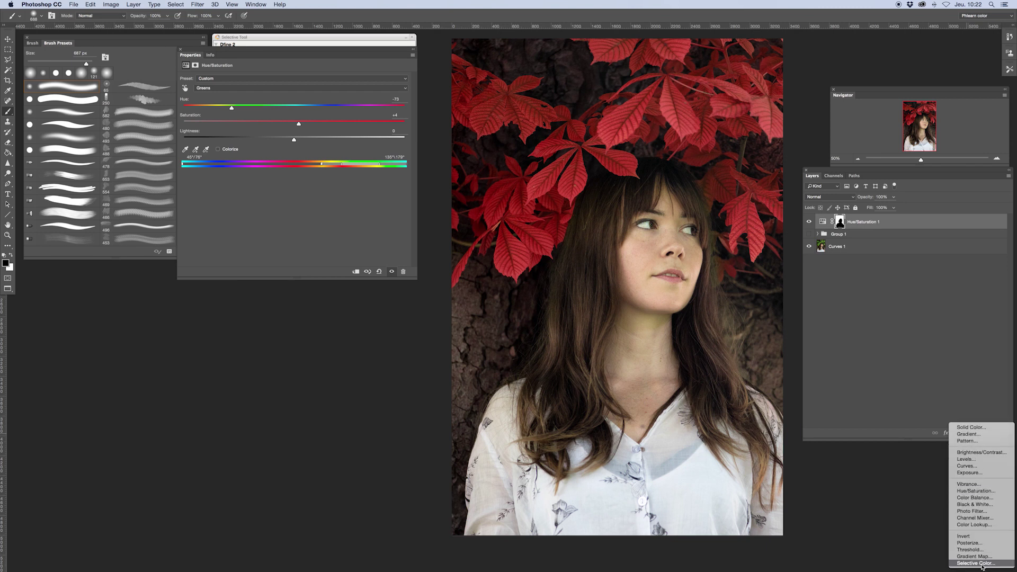
Step: Add a Selective Color layer with Neutrals Cyan -9 and Reds Yellow +11
left_click(974, 564)
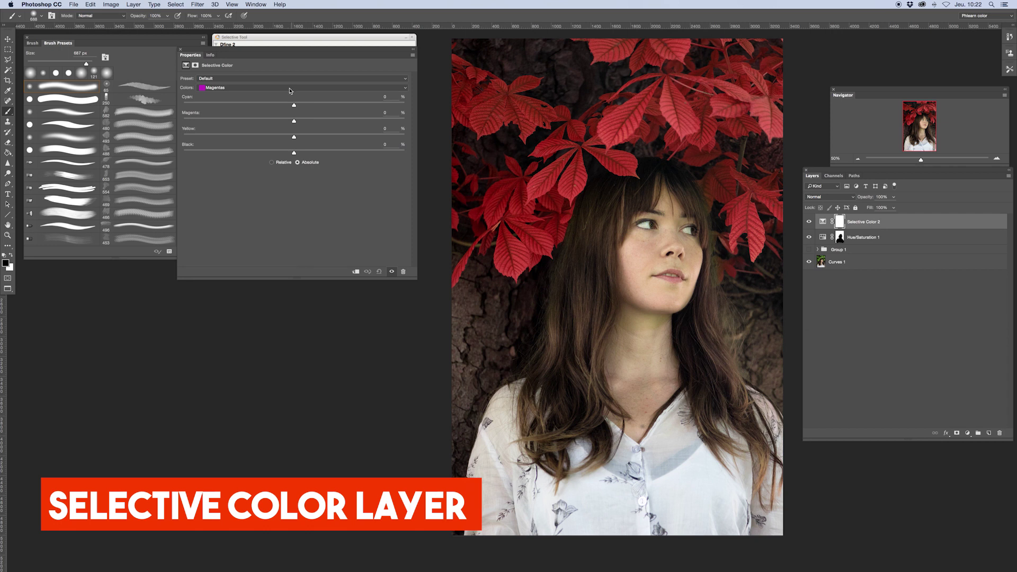
left_click(288, 88)
left_click(293, 100)
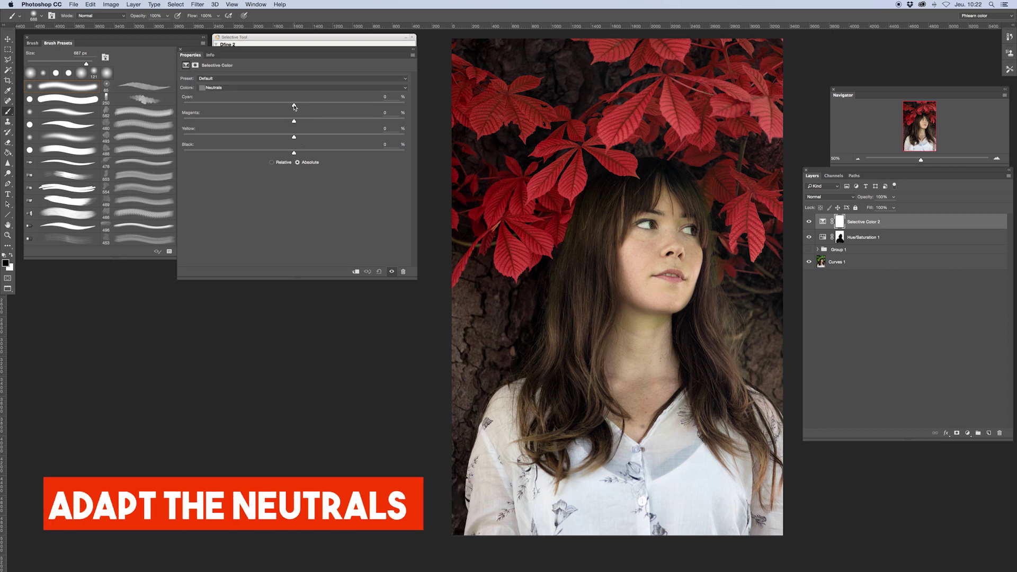
mouse_move(294, 105)
left_mouse_down()
mouse_move(284, 105)
mouse_move(301, 121)
mouse_move(289, 138)
left_mouse_up()
left_click(295, 89)
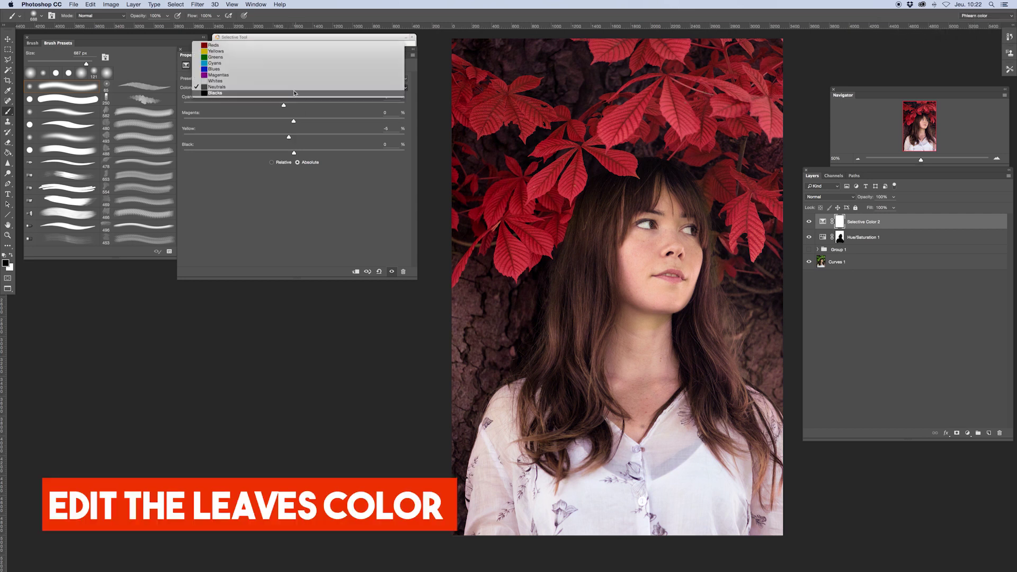
left_click(295, 42)
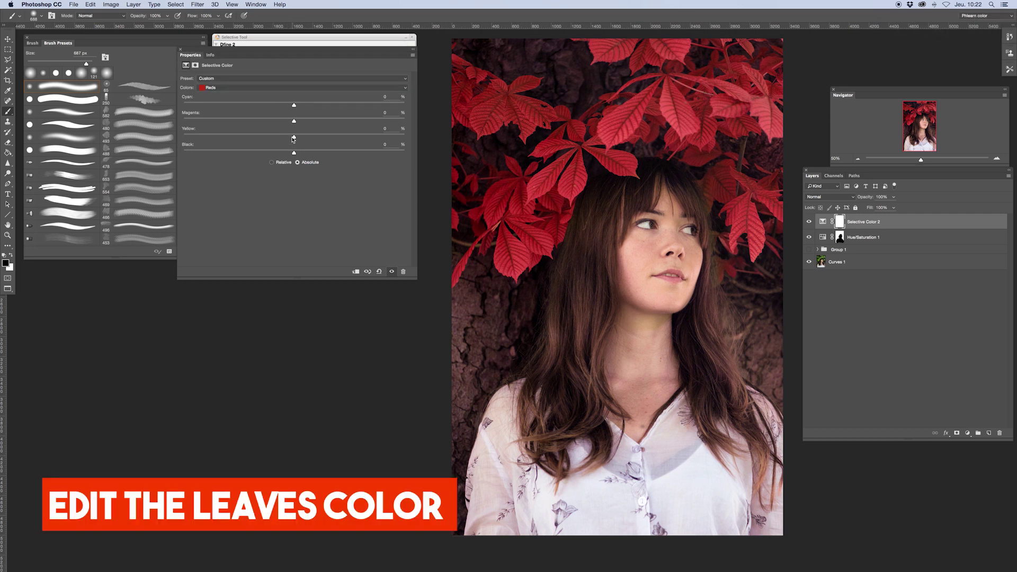
mouse_move(290, 138)
left_mouse_down()
mouse_move(306, 139)
mouse_move(280, 122)
mouse_move(301, 126)
mouse_move(287, 107)
left_mouse_up()
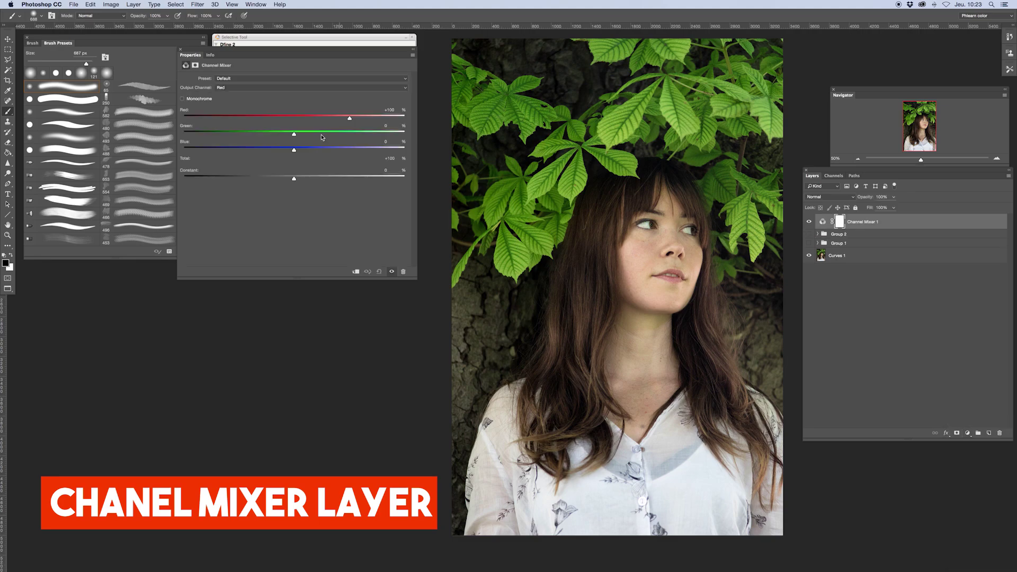
Step: Set the Channel Mixer's Blue output to less blue and more green, and mask the face
left_click(284, 88)
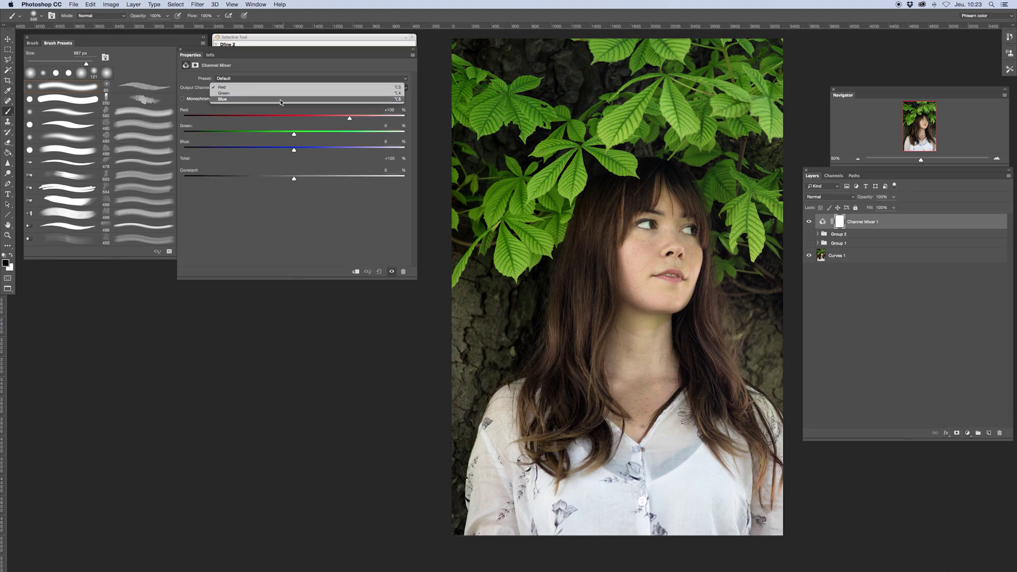
left_click(284, 103)
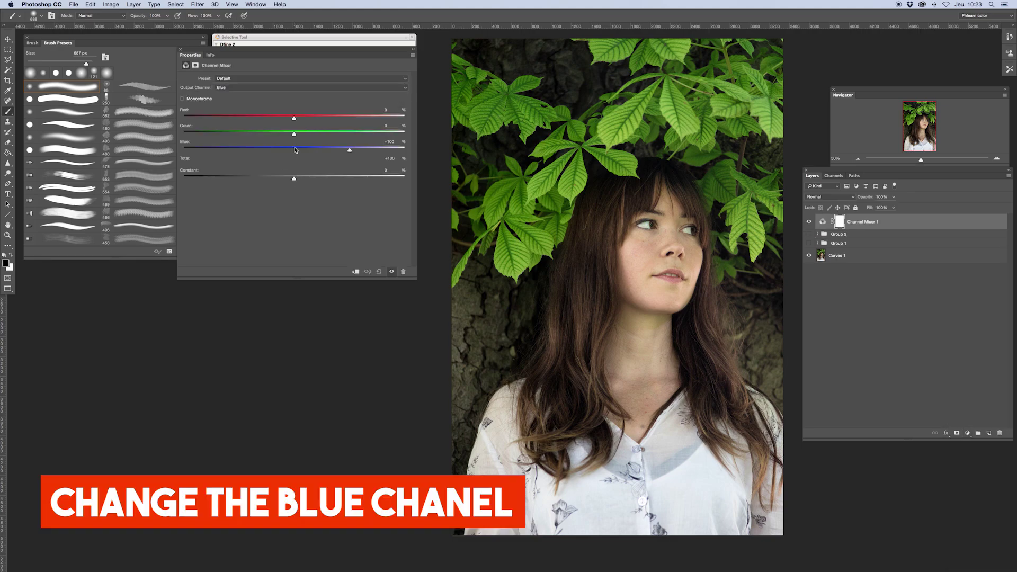
left_click(293, 148)
mouse_move(295, 136)
left_mouse_down()
mouse_move(344, 137)
mouse_move(318, 150)
left_mouse_up()
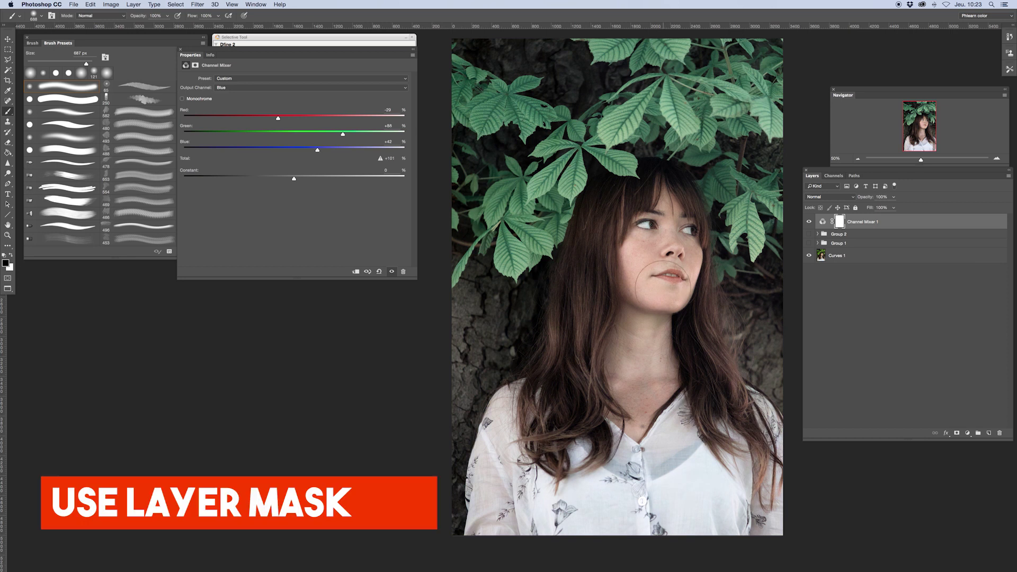
left_click_drag(664, 267, 658, 233)
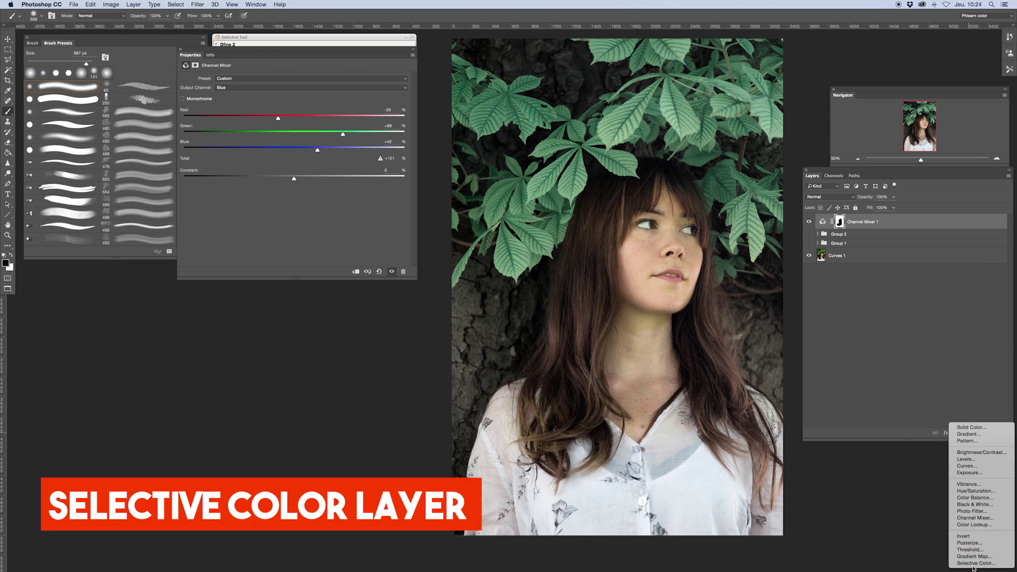
Step: Add a Selective Color layer that removes yellow from Neutrals and adds magenta to Greens
left_click(974, 564)
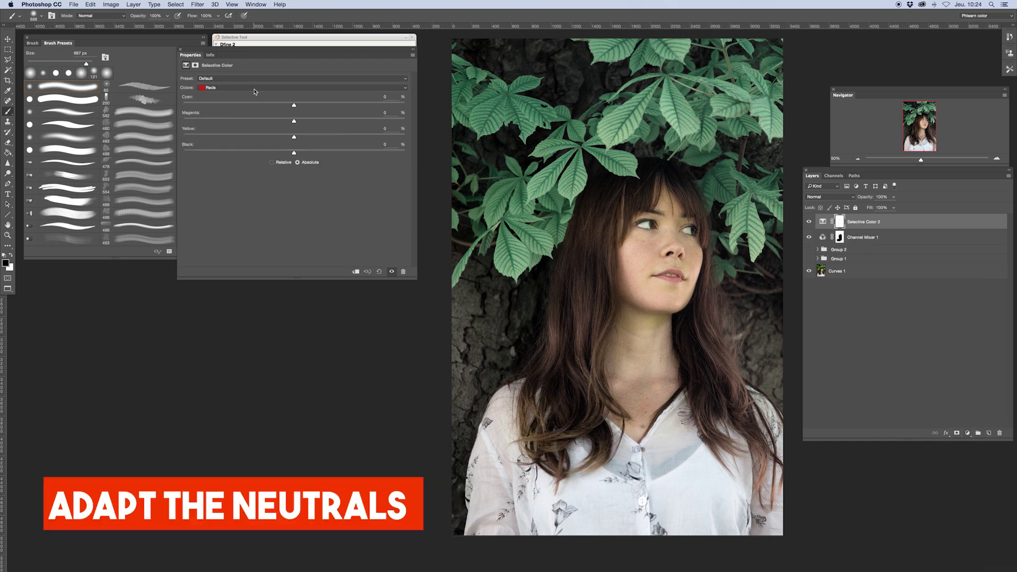
left_click(254, 89)
left_click(261, 136)
mouse_move(293, 137)
left_mouse_down()
mouse_move(283, 137)
mouse_move(306, 138)
mouse_move(290, 139)
mouse_move(299, 126)
mouse_move(252, 139)
mouse_move(348, 139)
mouse_move(227, 133)
left_mouse_up()
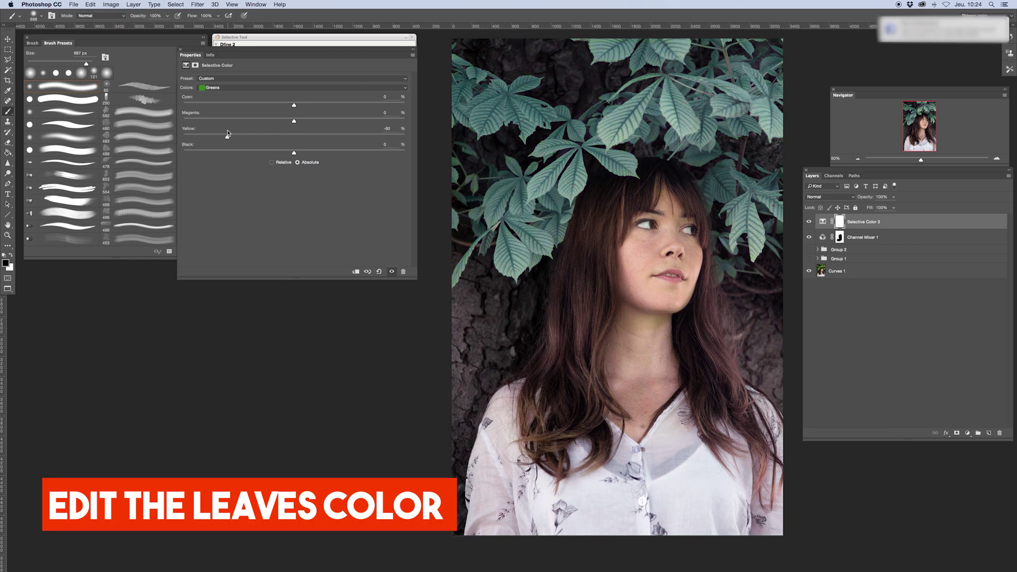
mouse_move(291, 119)
left_mouse_down()
mouse_move(345, 122)
mouse_move(259, 105)
mouse_move(332, 106)
left_mouse_up()
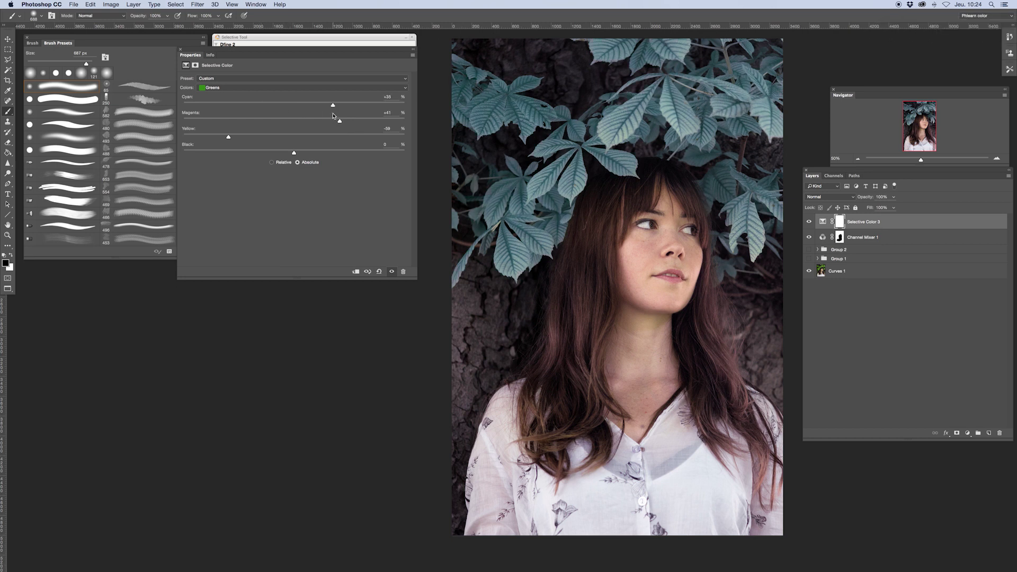
Step: Toggle Group 1 and Group 2 to compare the purple and red versions
left_click(809, 237)
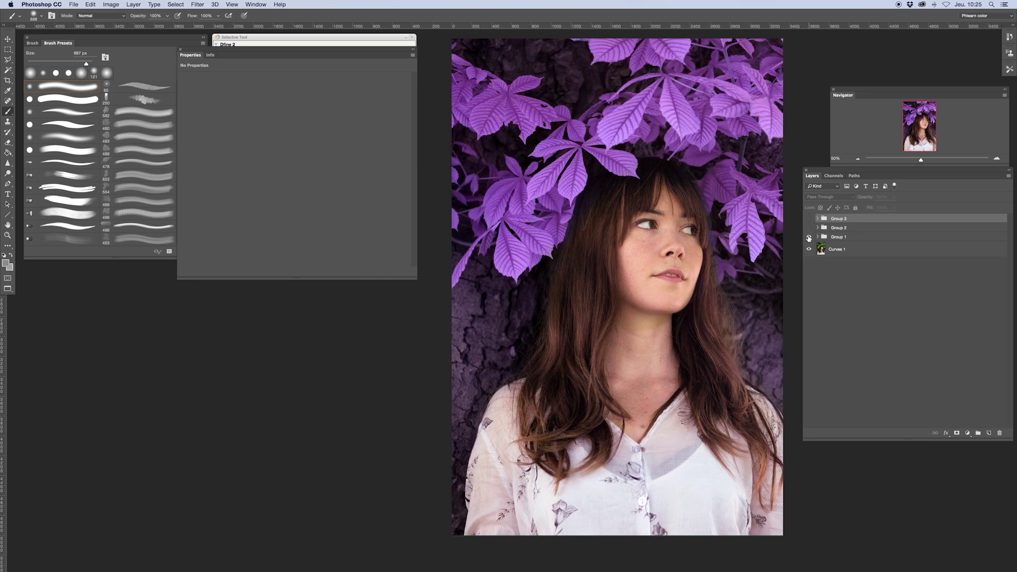
left_click(809, 237)
left_click(809, 228)
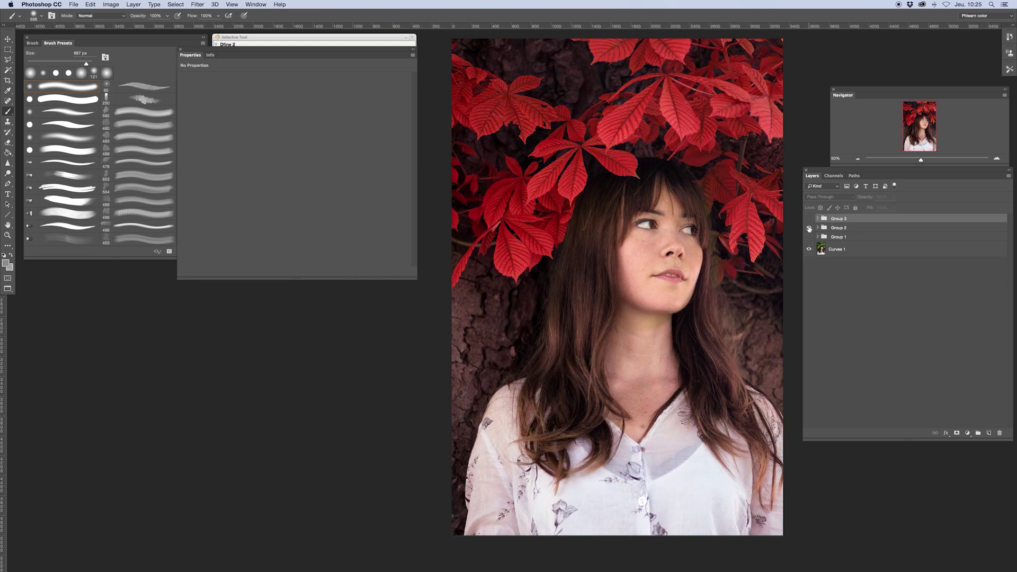
left_click(808, 228)
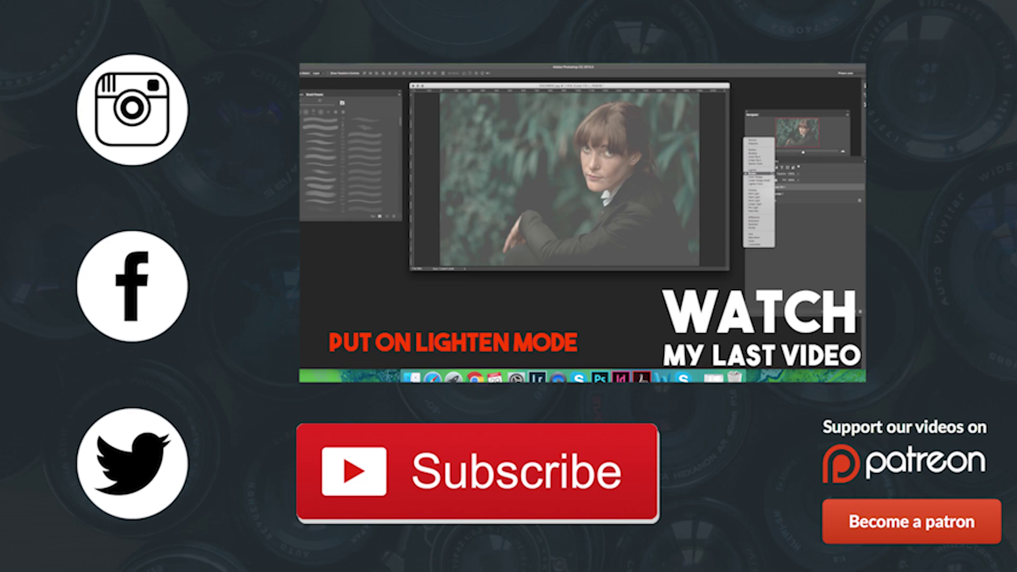